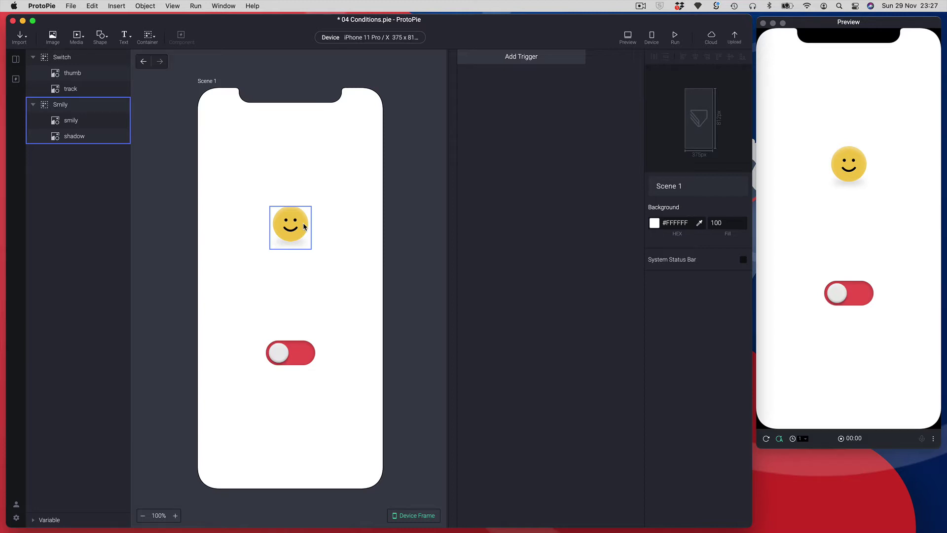
- Select the toggle's thumb layer, give it a Tap trigger, and add a Condition response under it
click(276, 351)
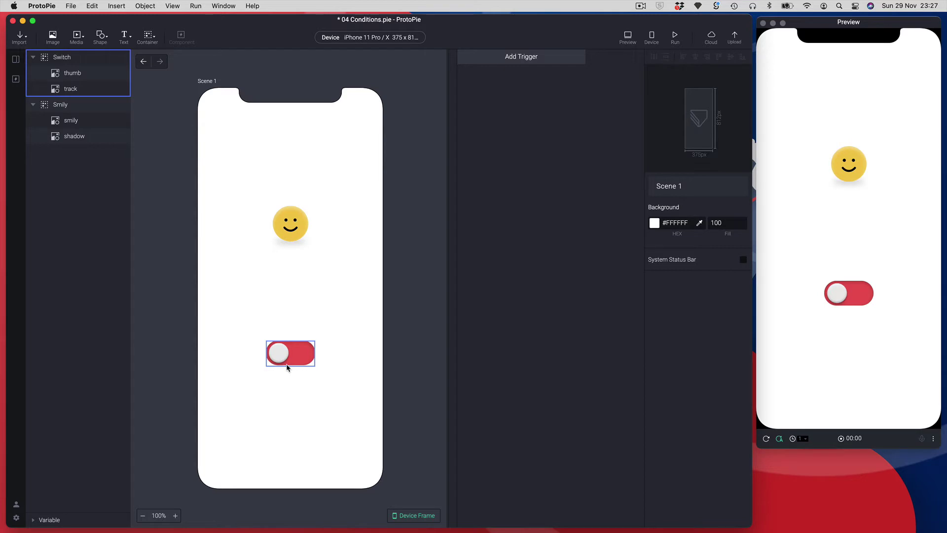
click(298, 382)
click(63, 79)
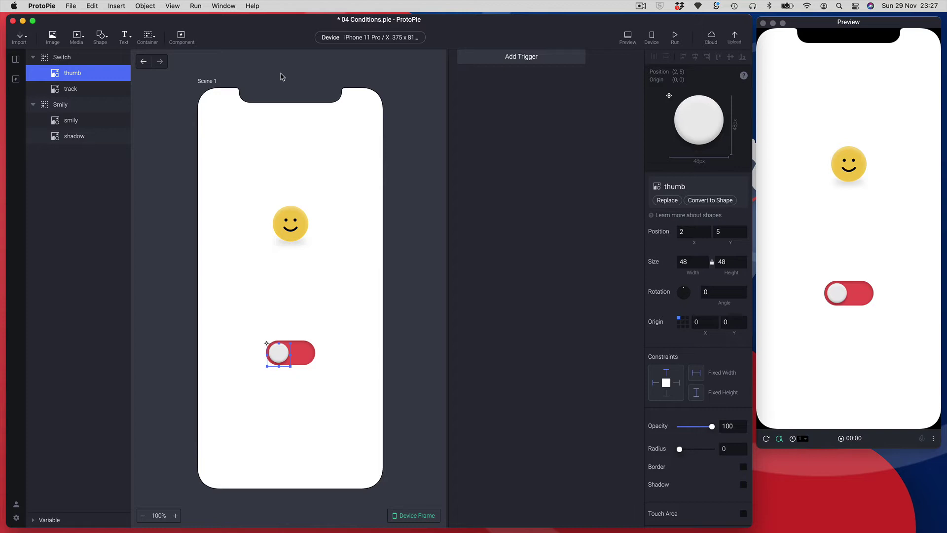
click(515, 57)
click(478, 82)
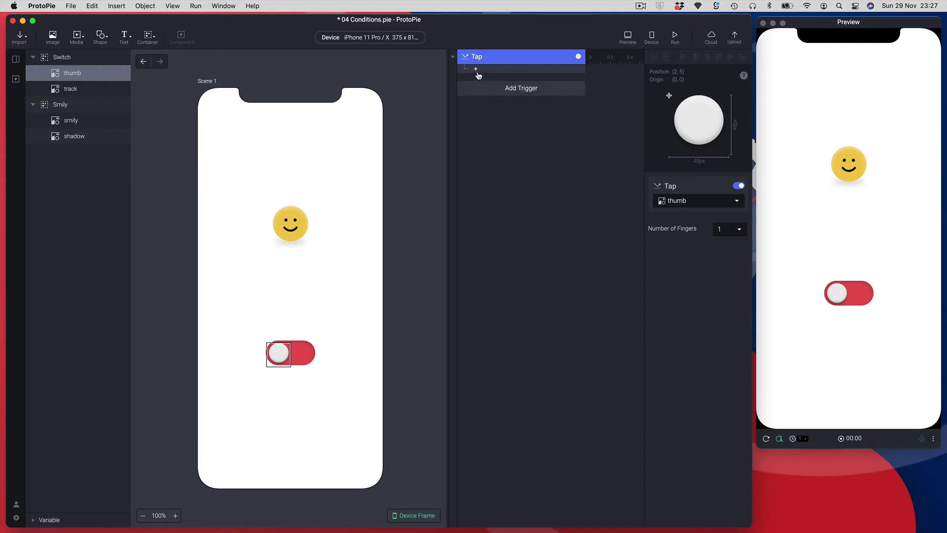
click(476, 69)
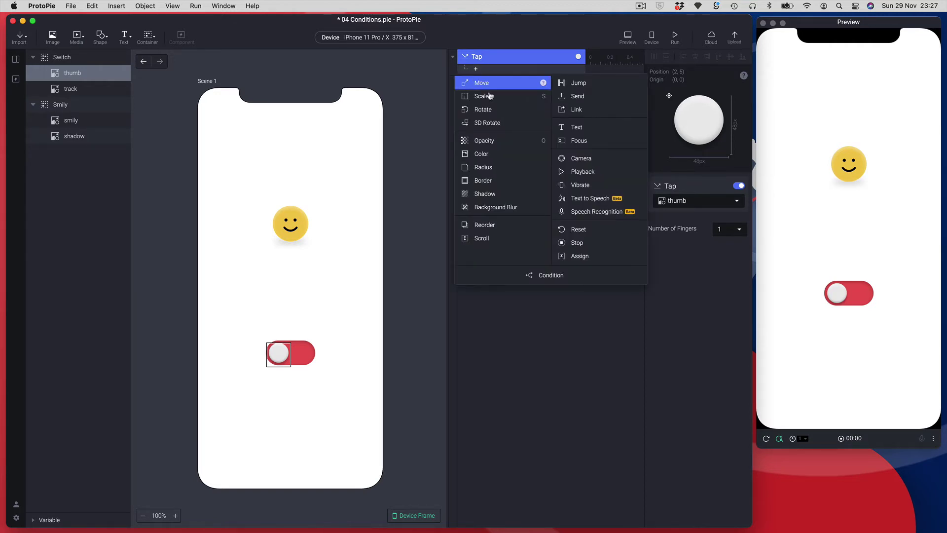
click(575, 280)
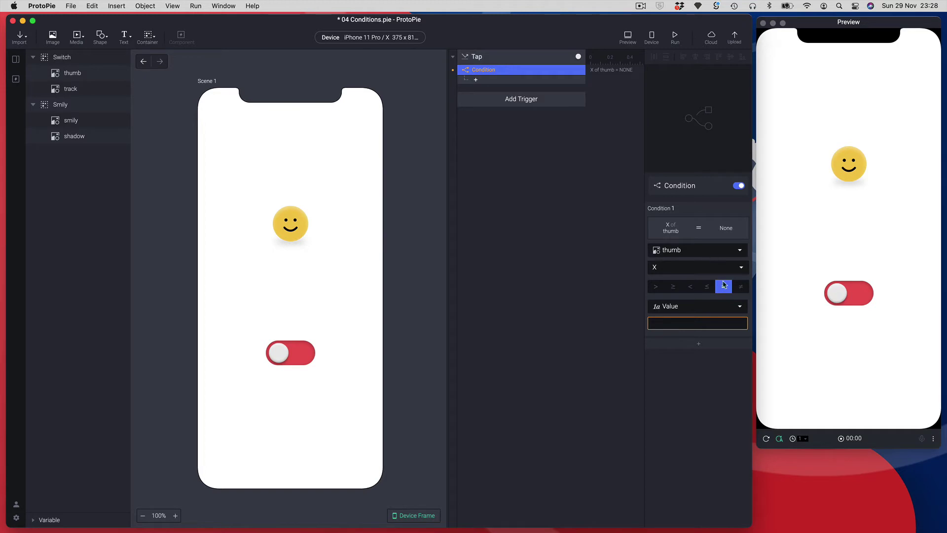
- Make Condition 1 check that thumb's X equals 2
click(675, 251)
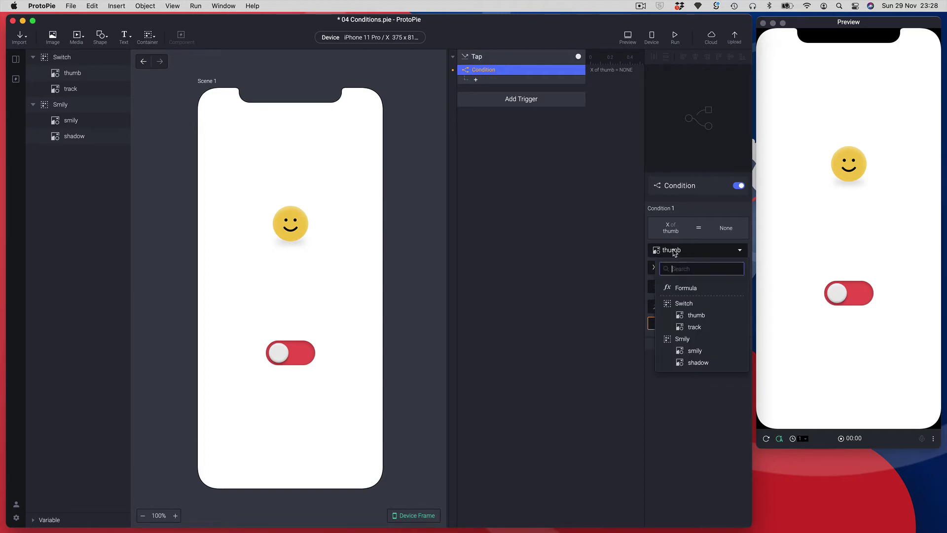
click(674, 253)
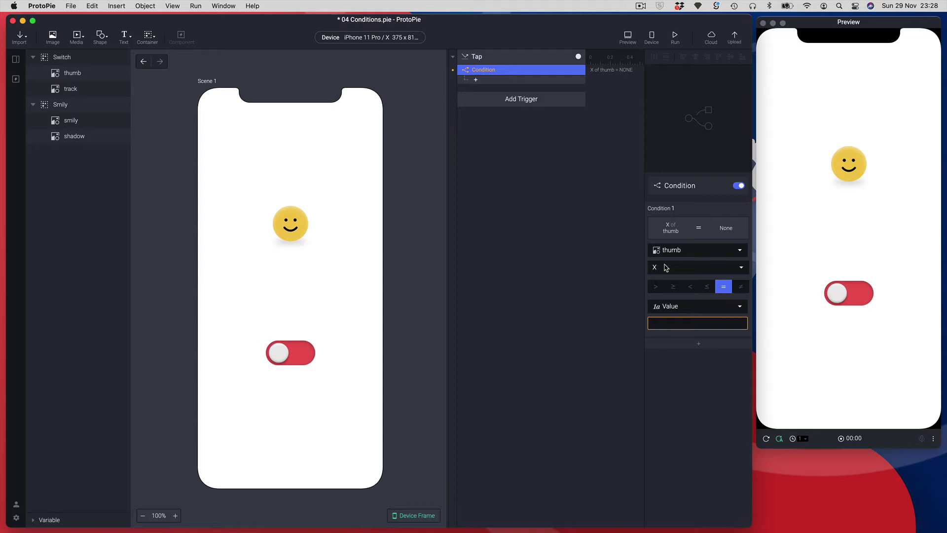
click(666, 267)
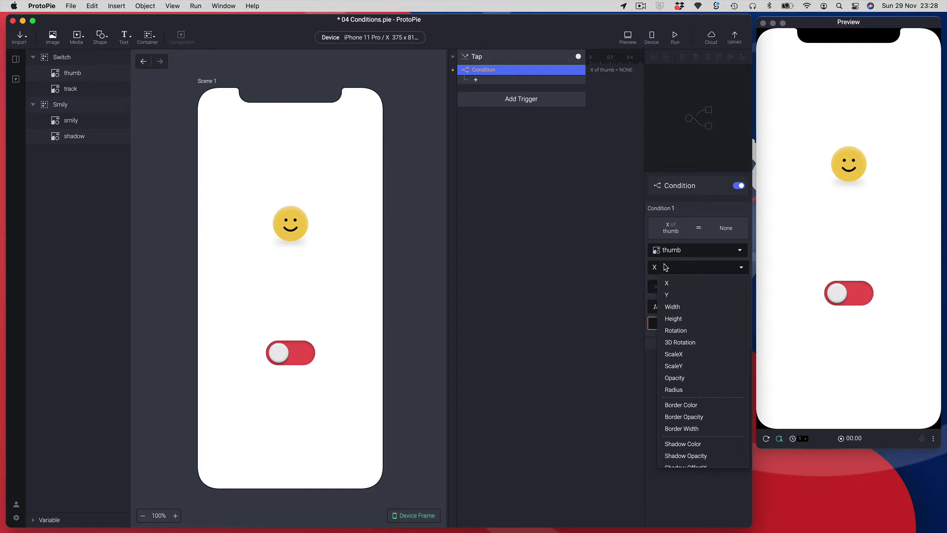
click(666, 267)
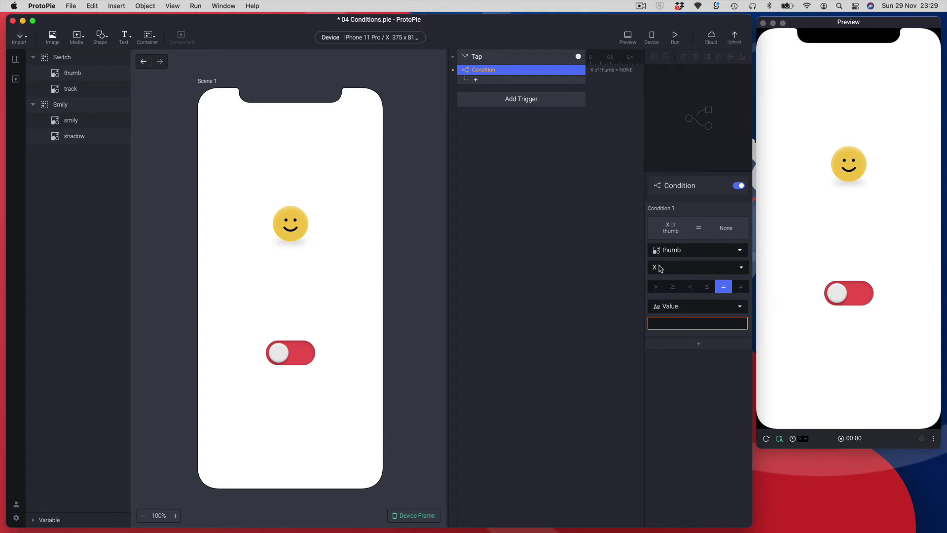
click(662, 328)
text(2)
key(Return)
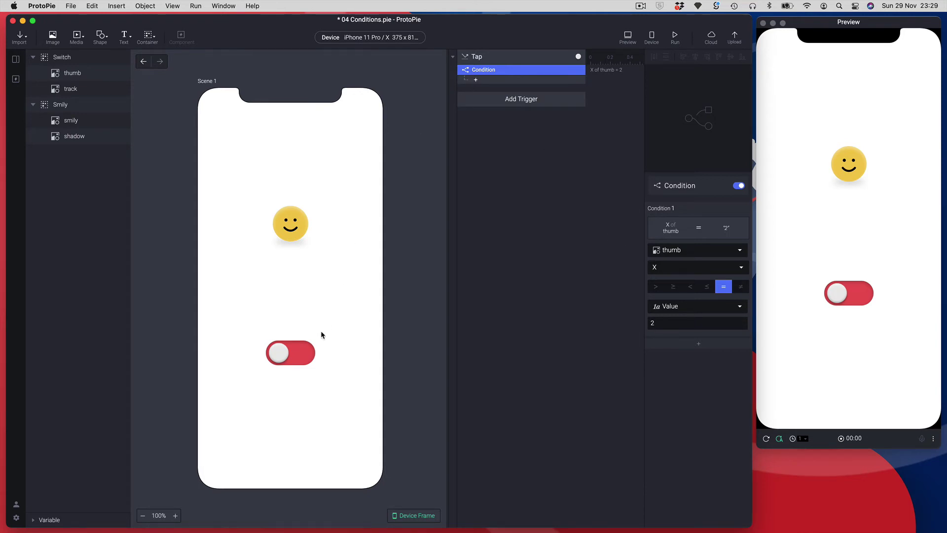
- Add a Move response under the condition that moves thumb to X 50
click(477, 81)
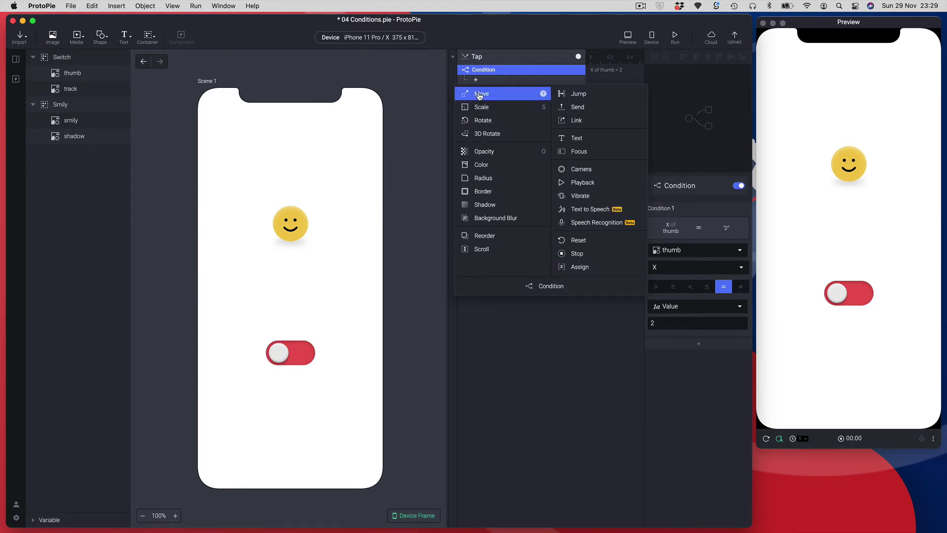
click(478, 95)
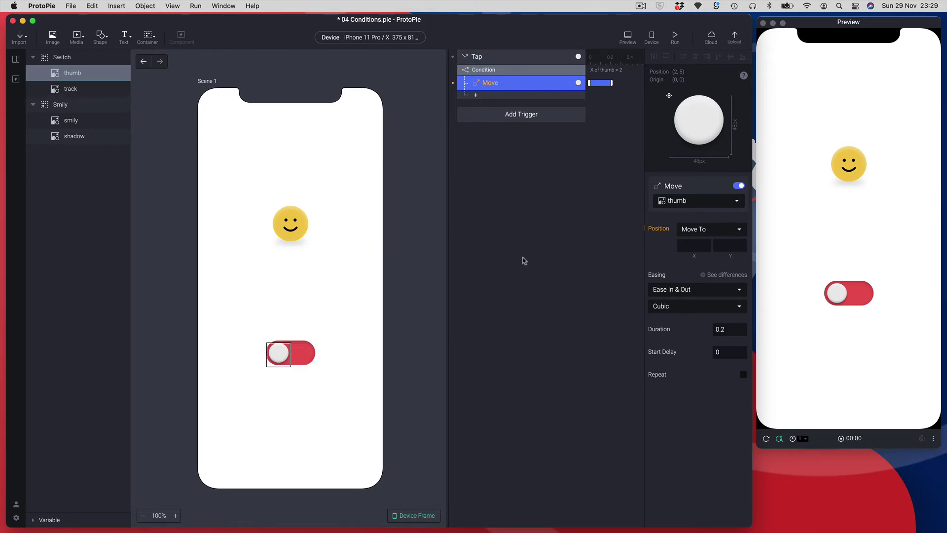
click(501, 72)
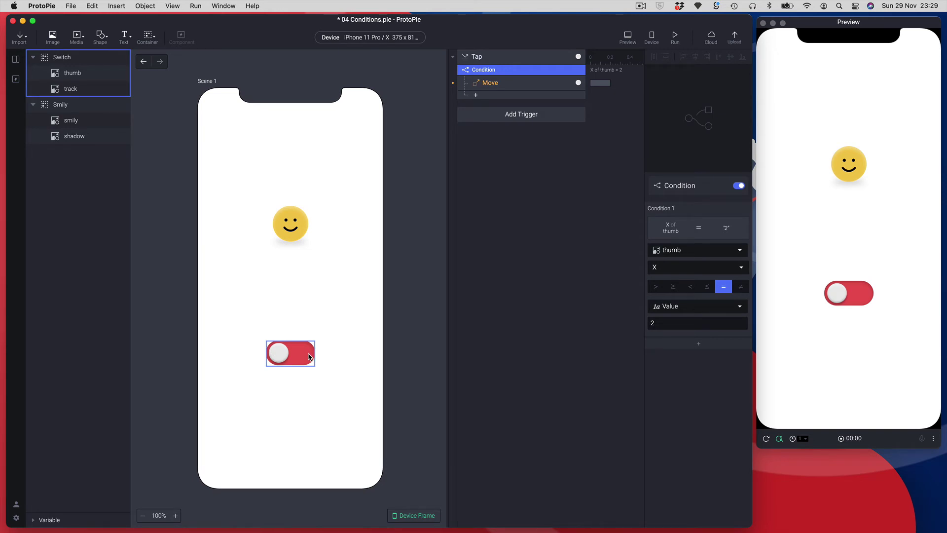
click(483, 84)
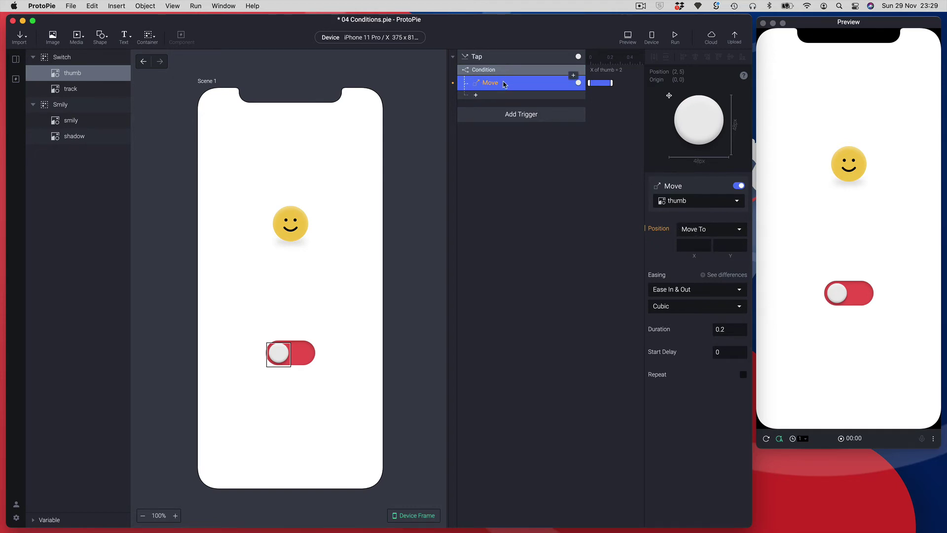
click(692, 246)
text(50)
key(Return)
- Add a Rotate response on the smily layer under the condition, set to Rotate To 180°
click(477, 96)
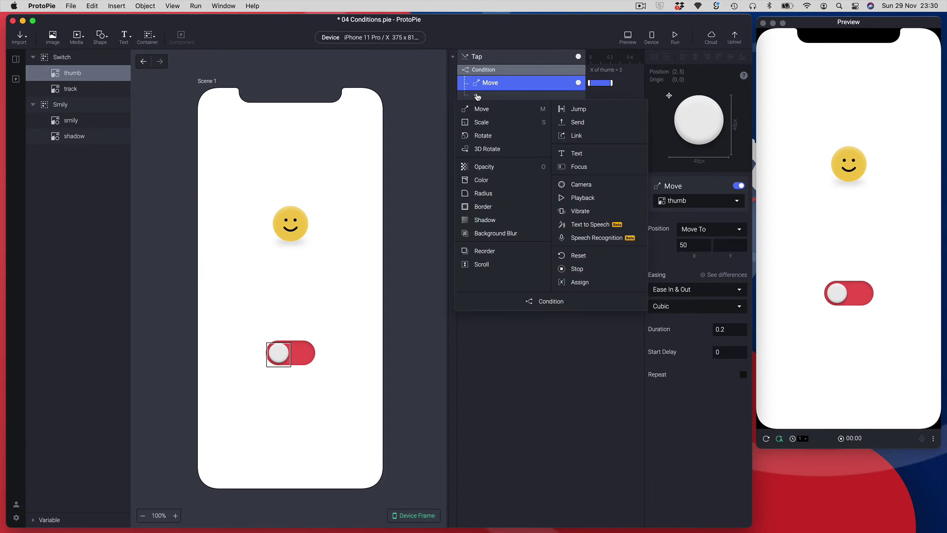
click(484, 137)
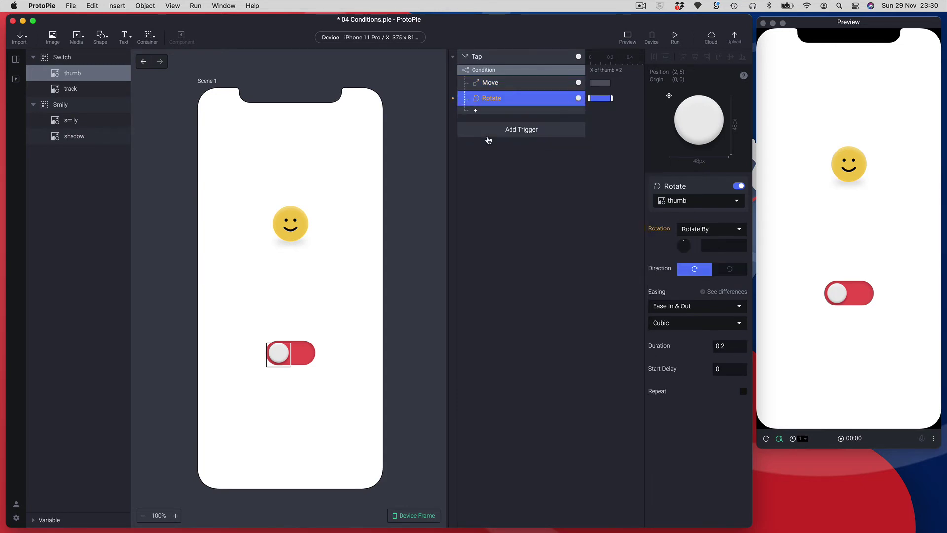
click(692, 201)
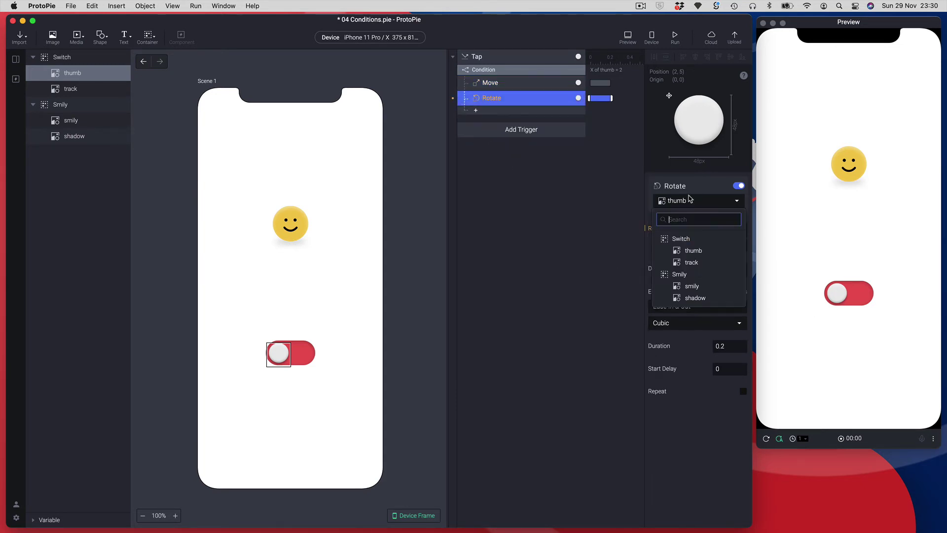
click(676, 287)
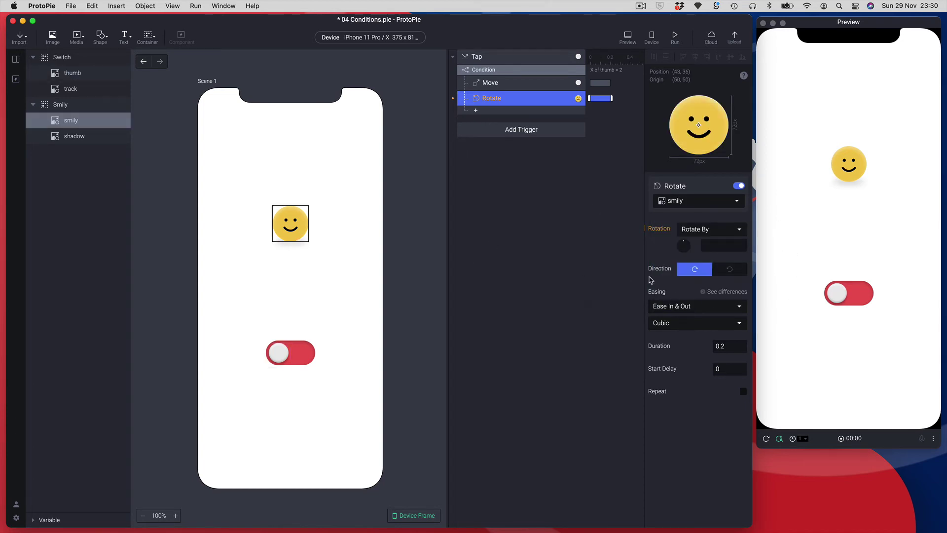
click(714, 230)
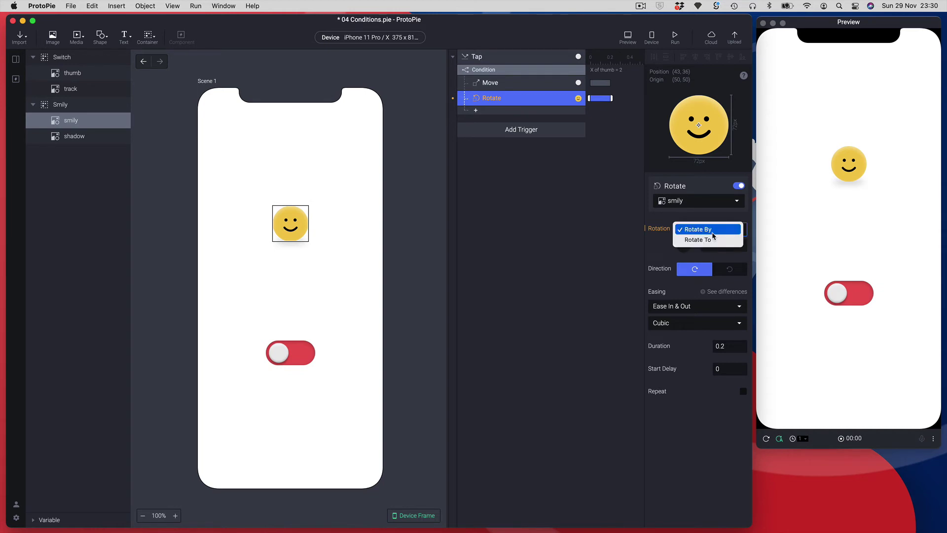
click(710, 241)
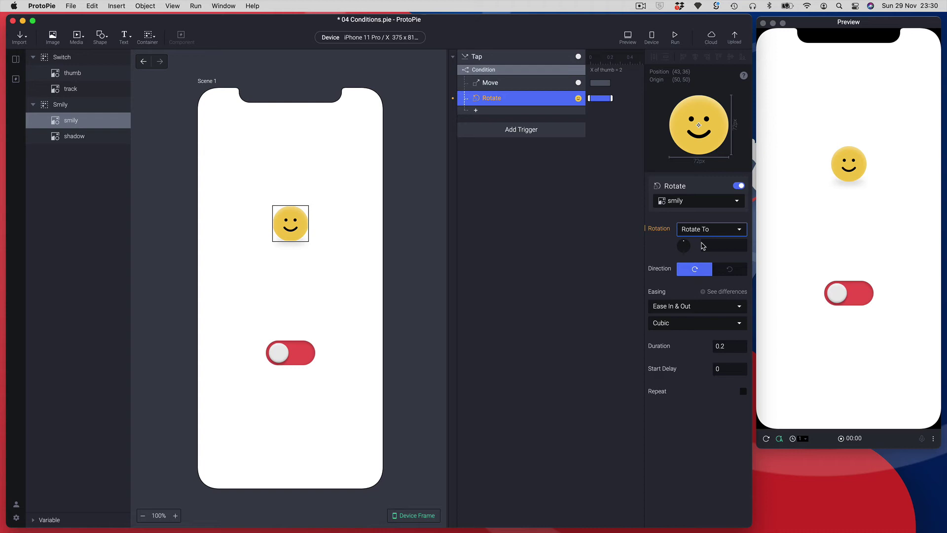
click(715, 248)
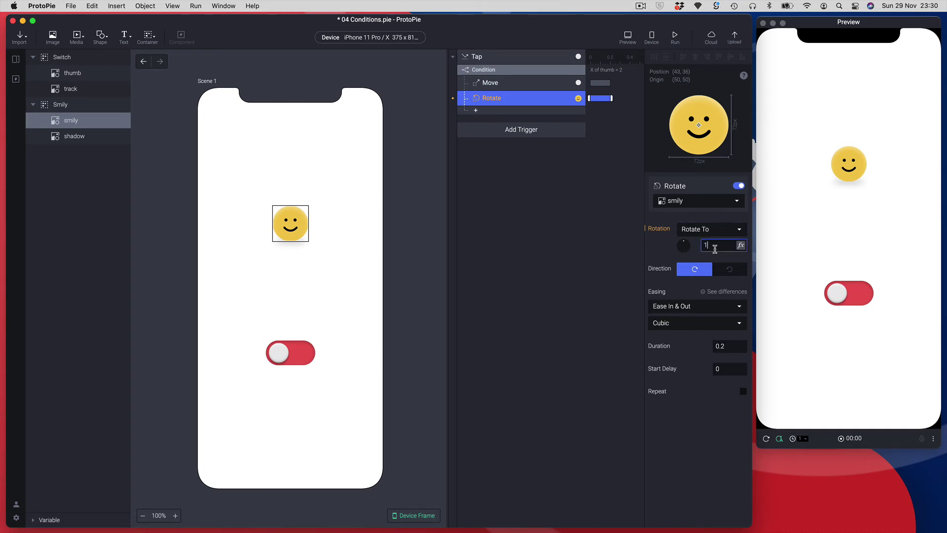
key(Return)
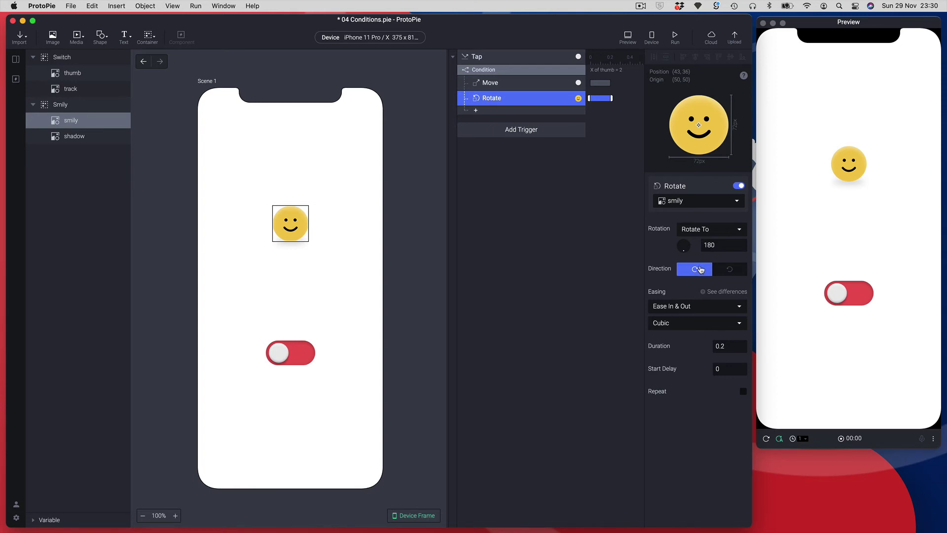
click(485, 70)
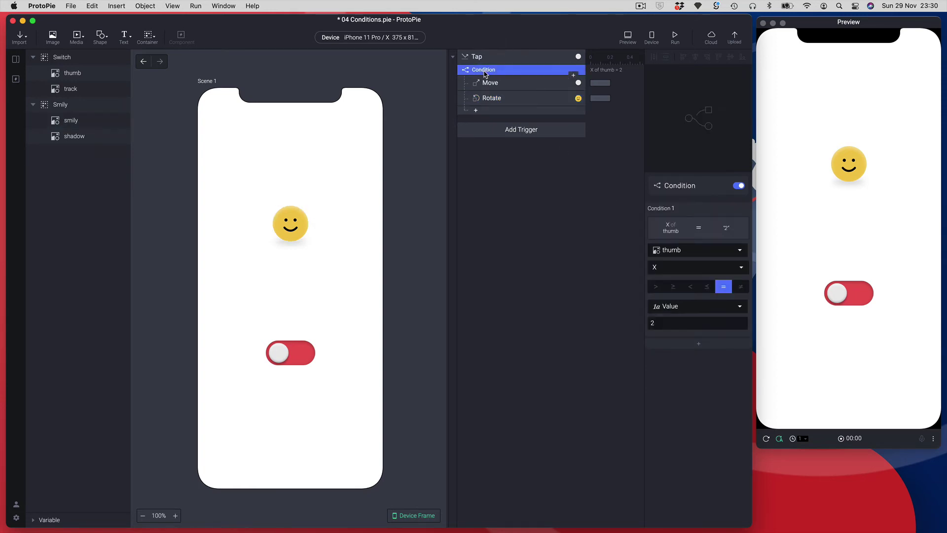
click(477, 57)
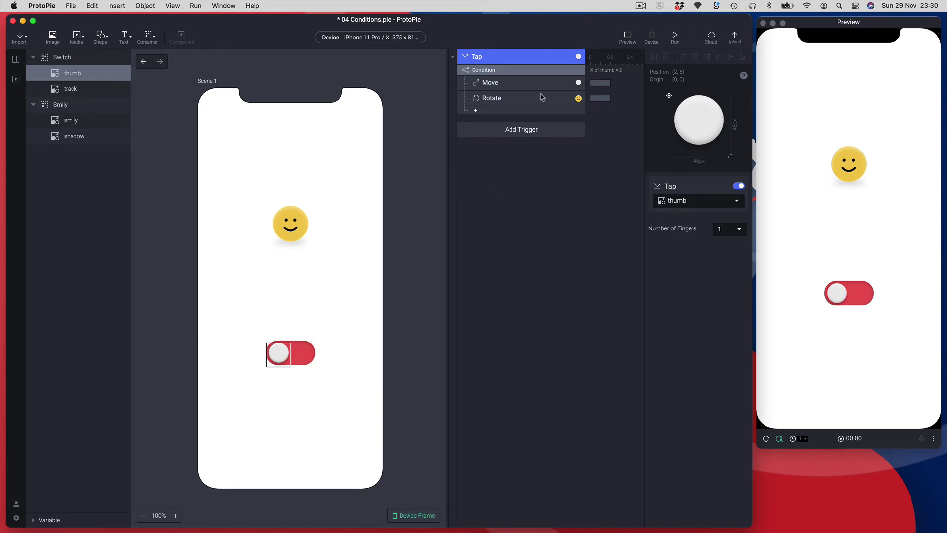
click(573, 72)
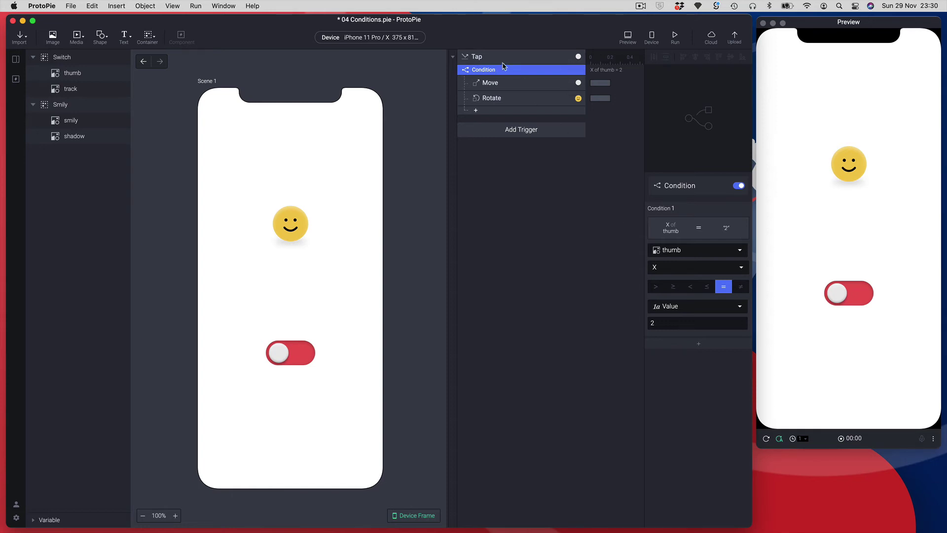
click(485, 85)
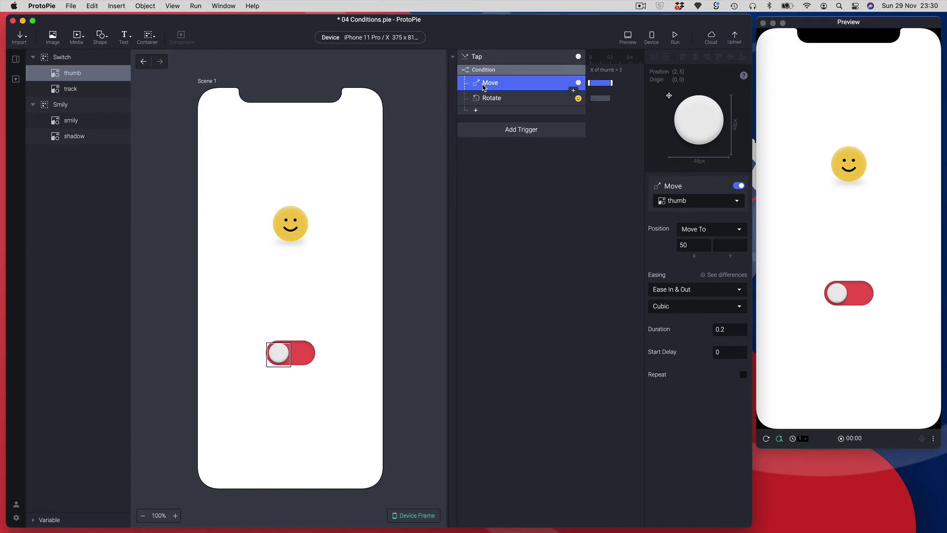
click(487, 102)
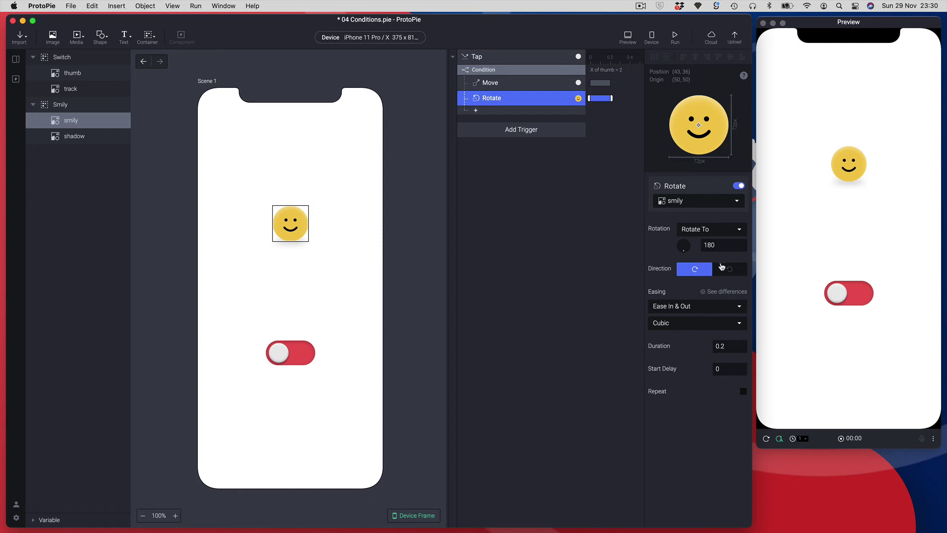
click(489, 71)
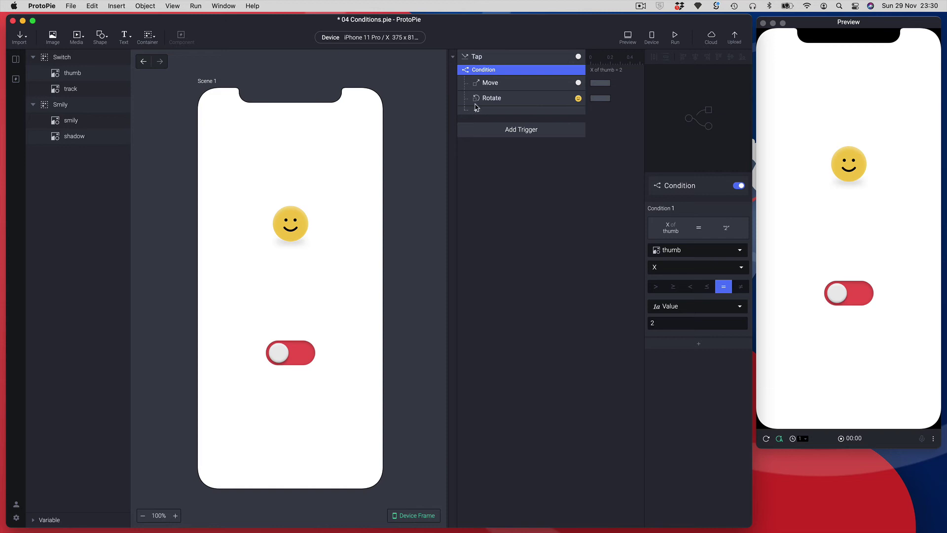
- Duplicate the condition with Cmd+D and change the copy's thumb X value to 50
mouse_move(479, 111)
mouse_move(490, 71)
key(super+d)
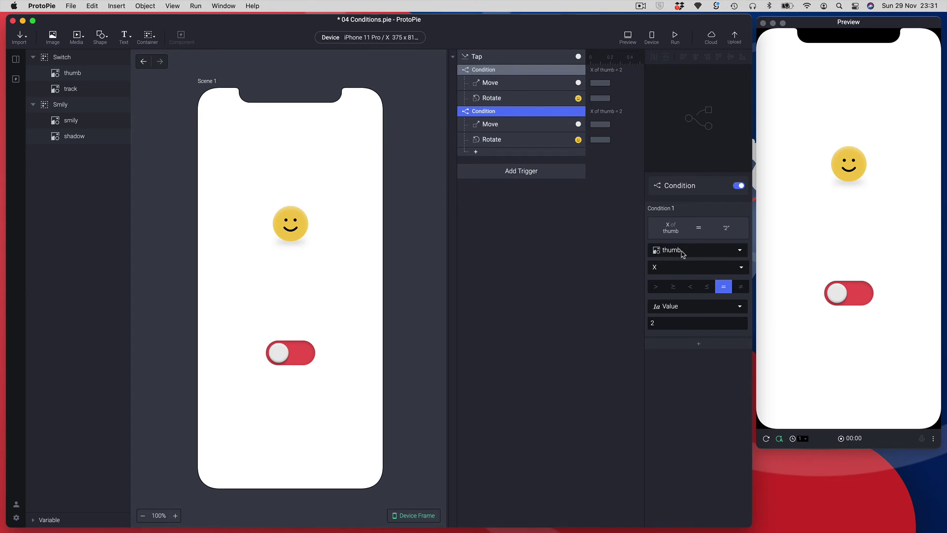
click(655, 324)
key(Return)
- Set the copied Move response to slide thumb back to X 2
click(511, 124)
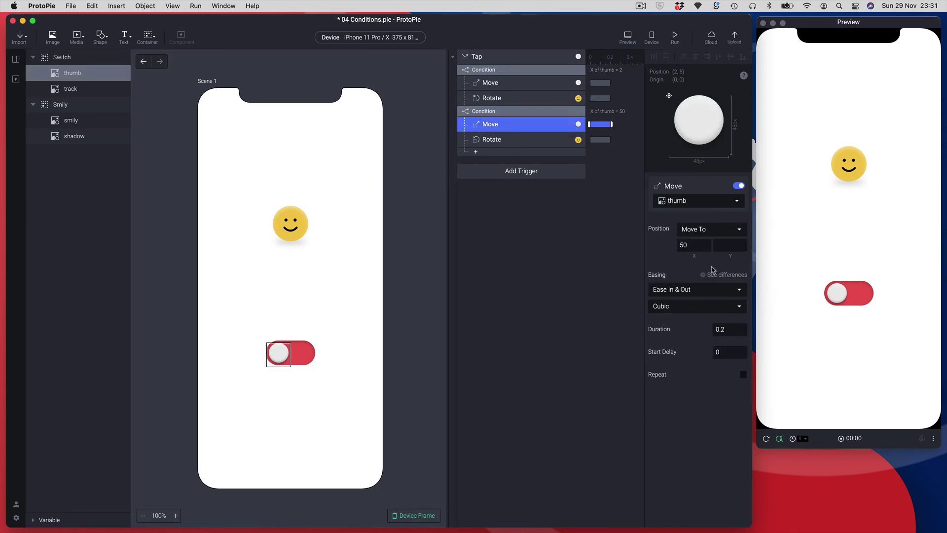
click(684, 245)
text(2)
key(Return)
- Set the copied Rotate response to turn smily counter-clockwise to 0°
click(508, 142)
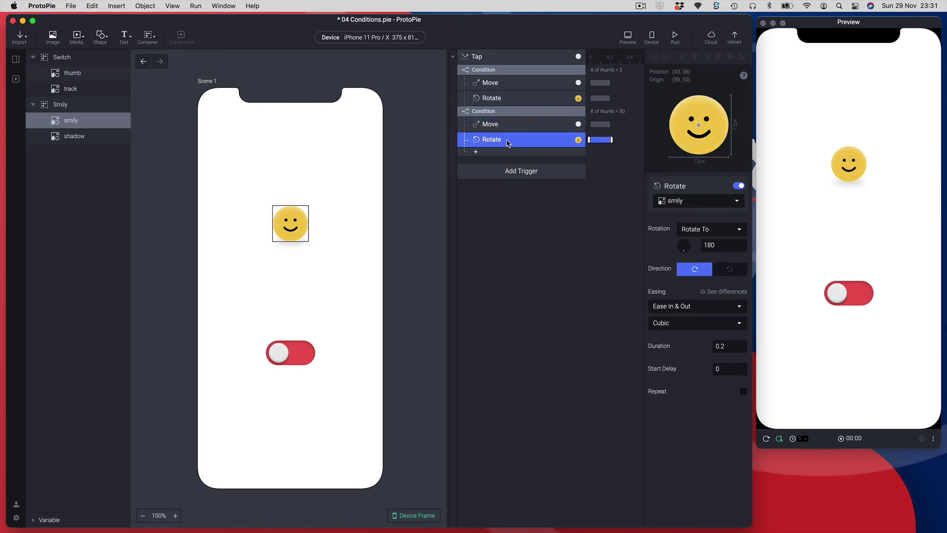
click(716, 244)
text(0)
click(729, 271)
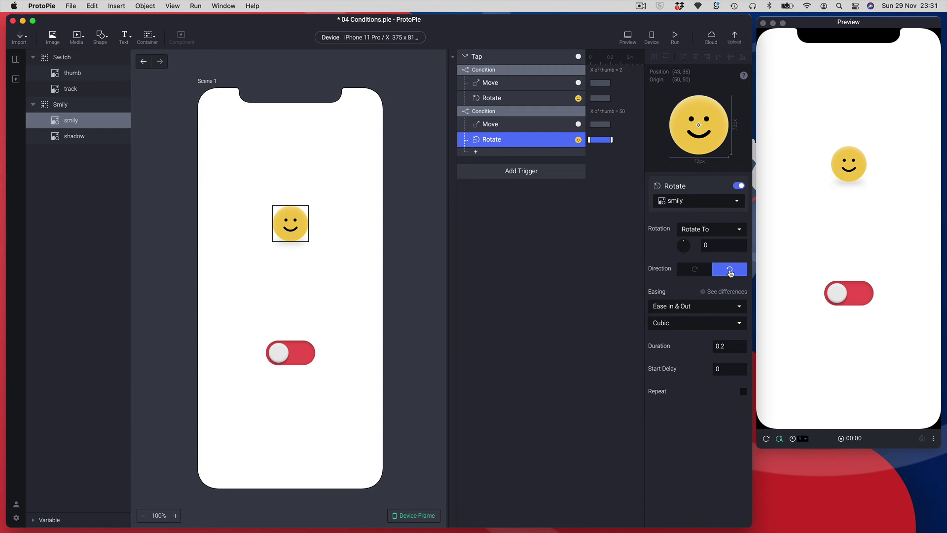
click(491, 112)
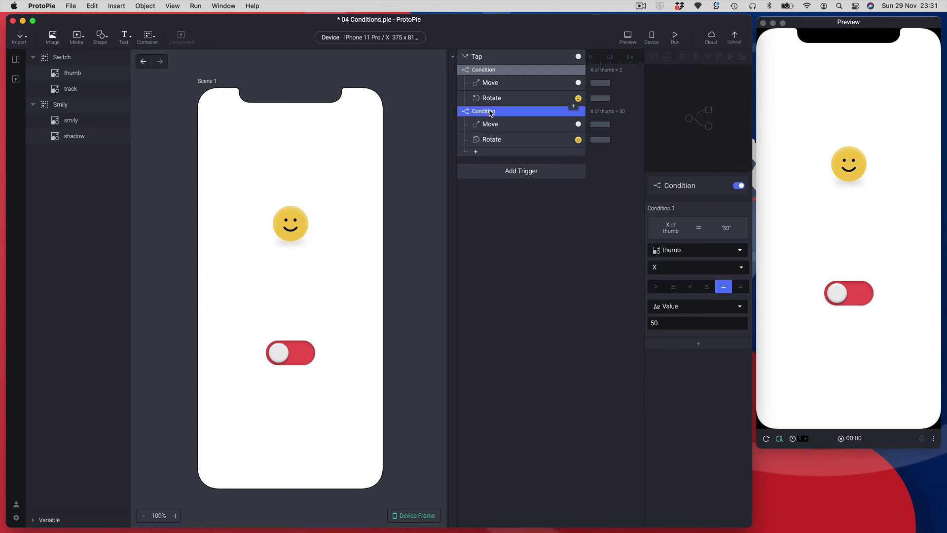
click(481, 58)
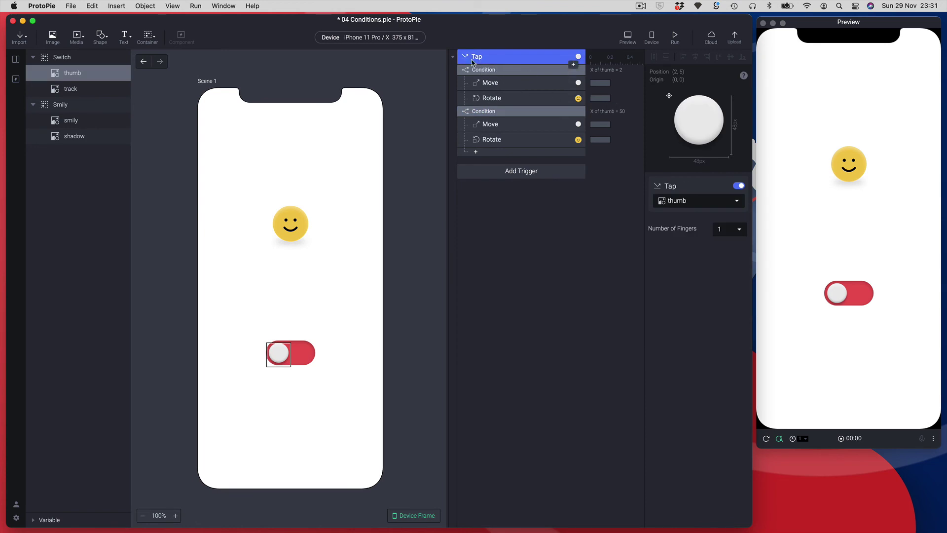
click(482, 74)
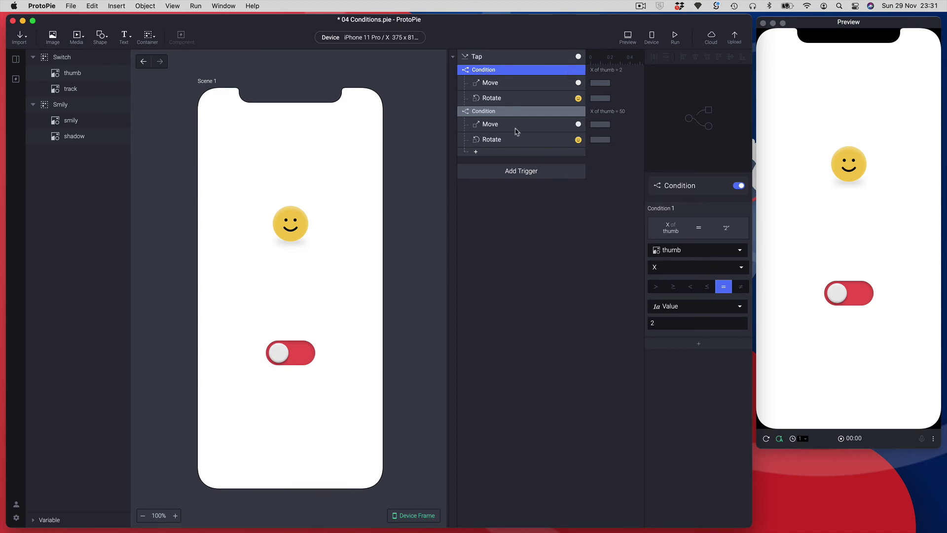
click(483, 84)
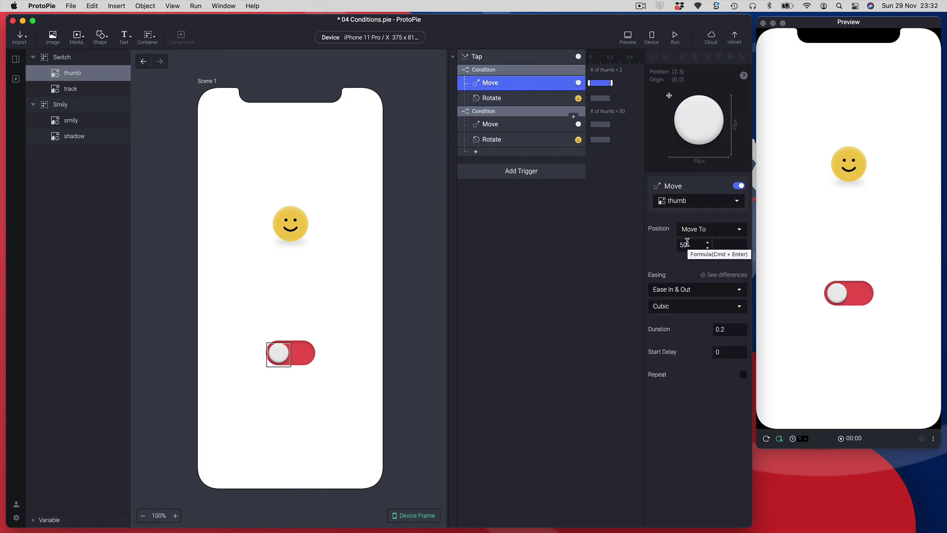
click(486, 102)
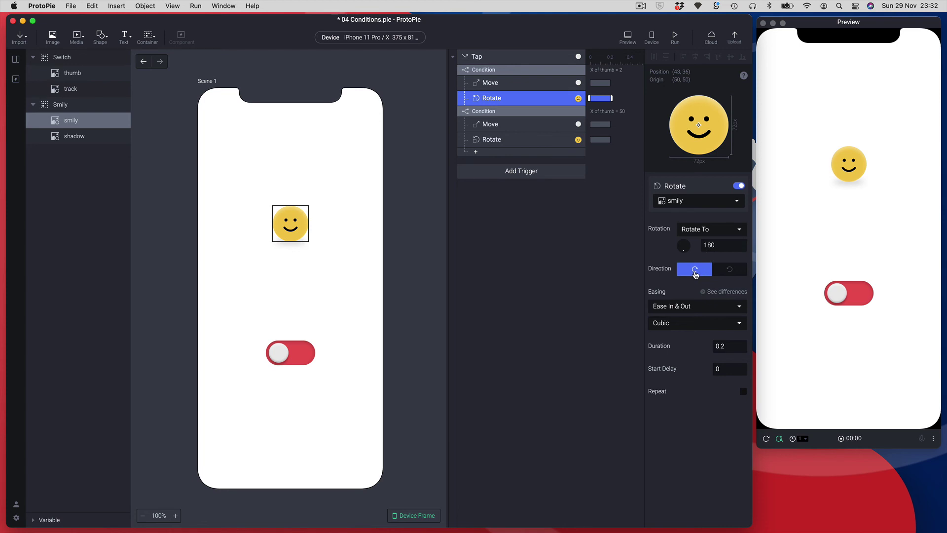
click(486, 113)
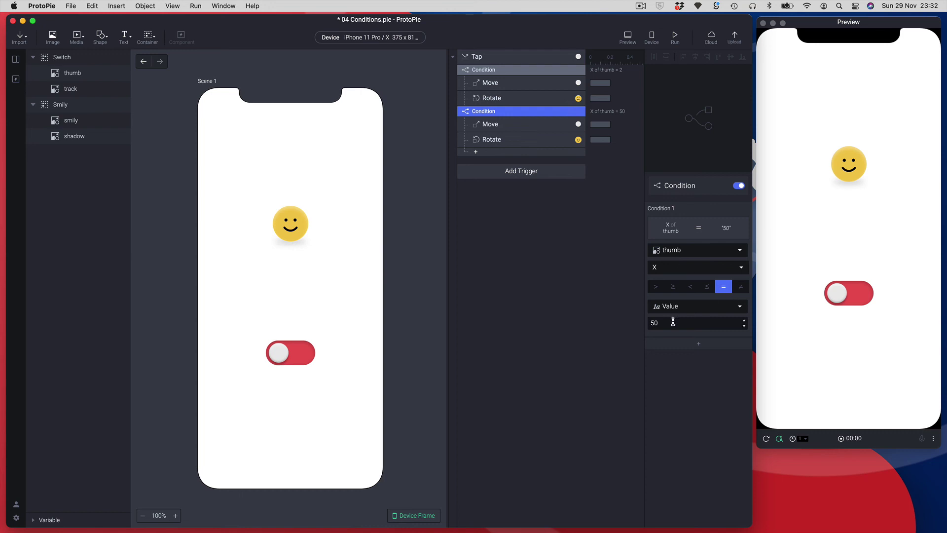
click(493, 127)
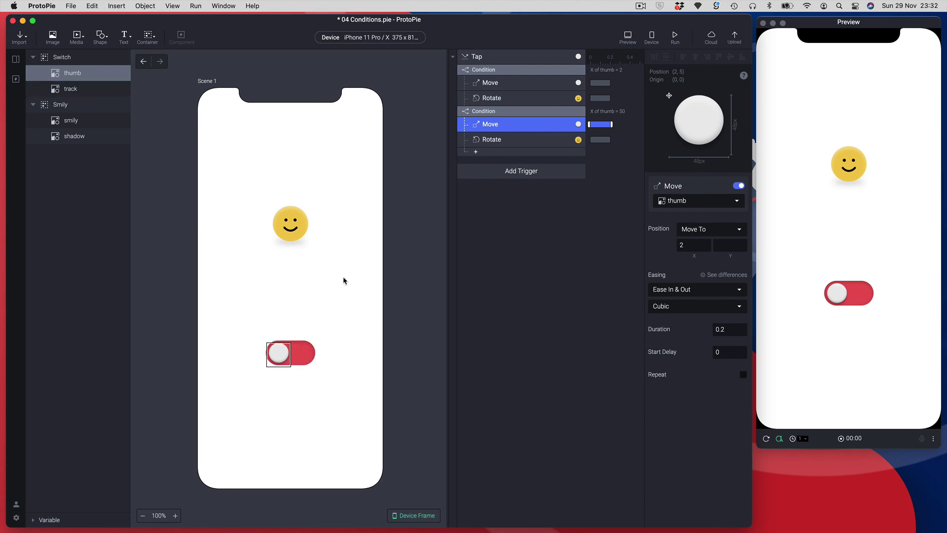
click(484, 144)
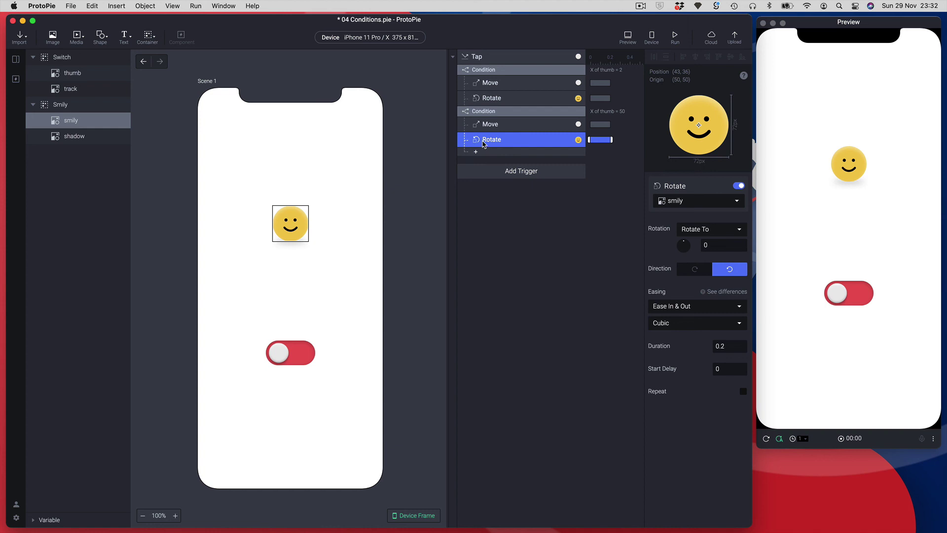
click(850, 379)
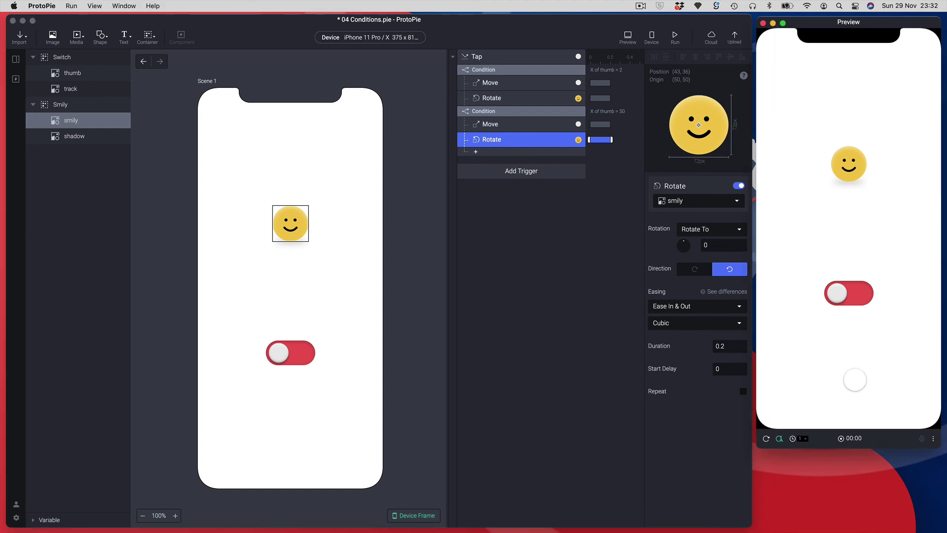
click(839, 295)
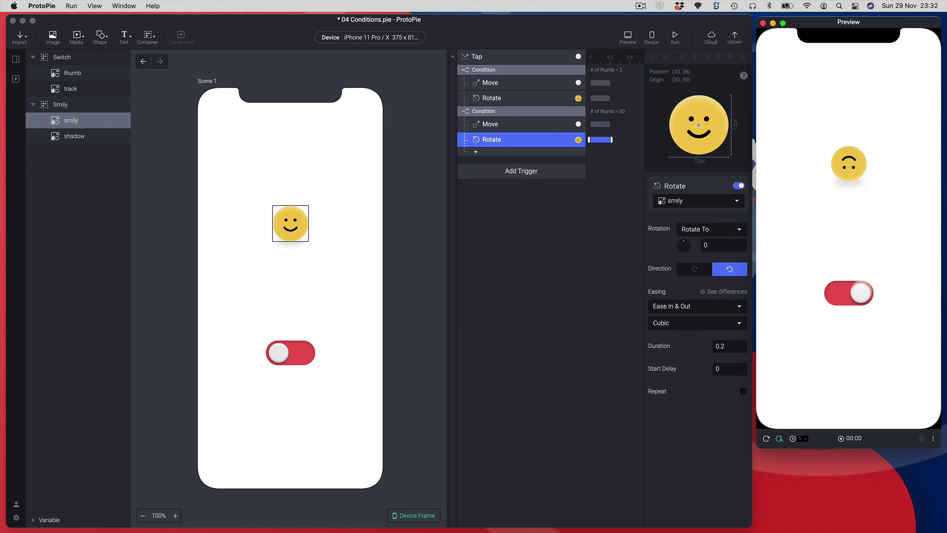
click(861, 293)
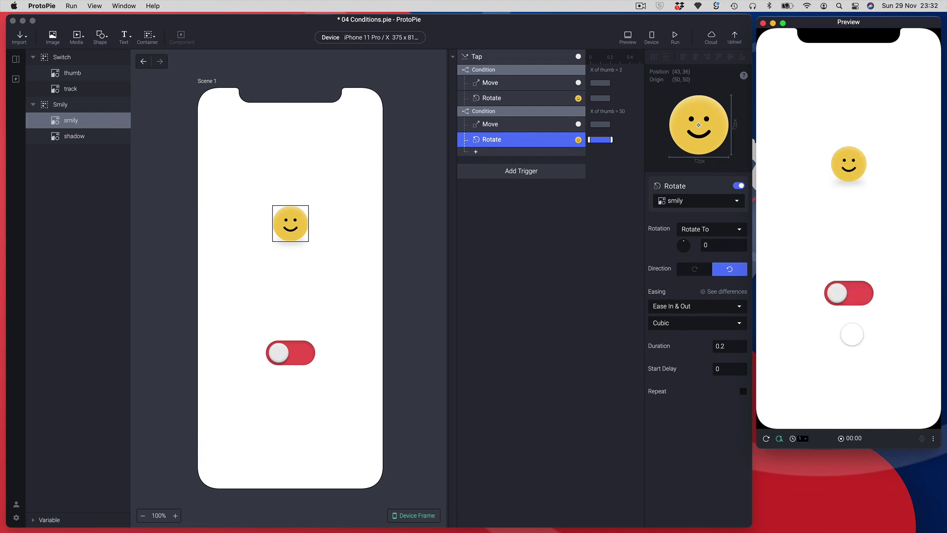